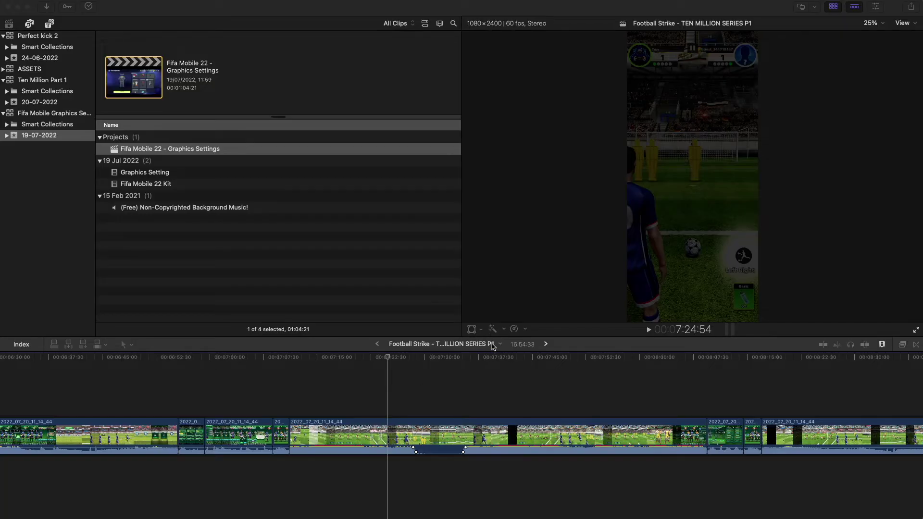
# Open the Football Strike project's title menu and dismiss it without choosing anything.
pyautogui.click(499, 344)
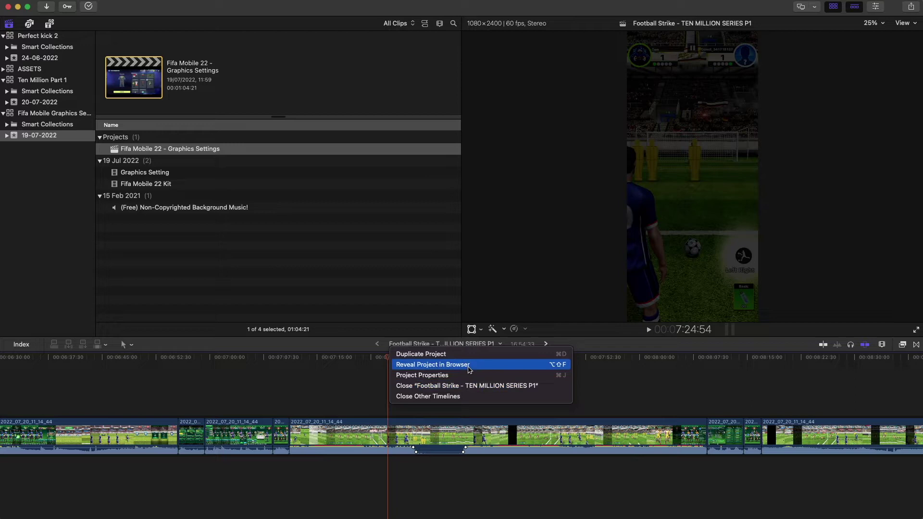
pyautogui.click(364, 373)
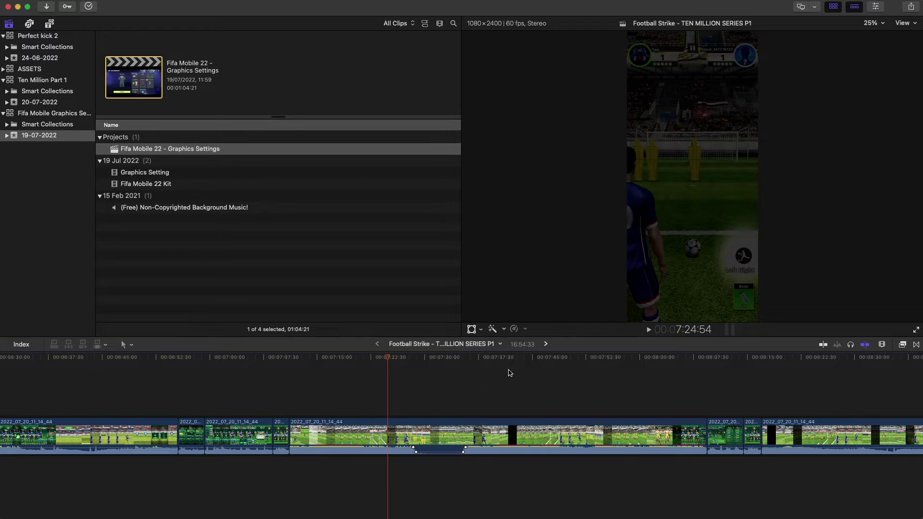
# Park the Football Strike playhead near 7:33 and step back and forward one timeline.
pyautogui.click(510, 374)
pyautogui.click(448, 382)
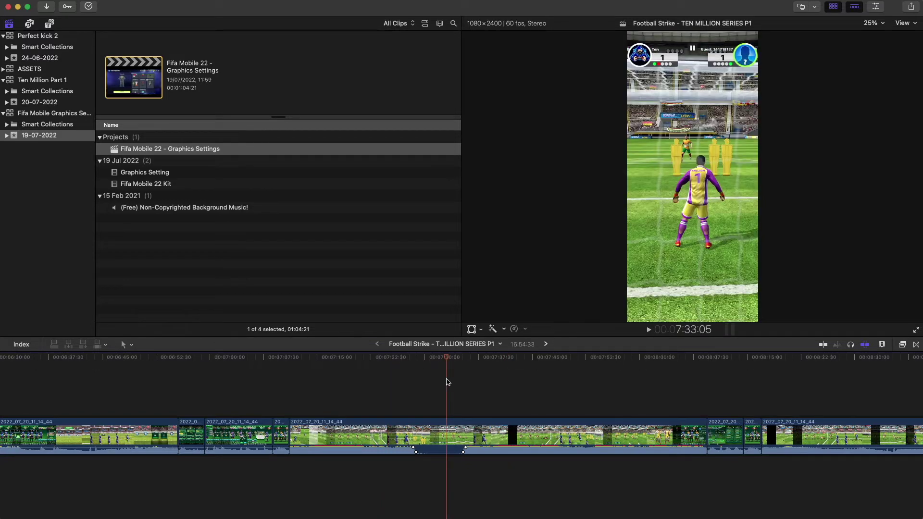
pyautogui.press('super+bracketleft')
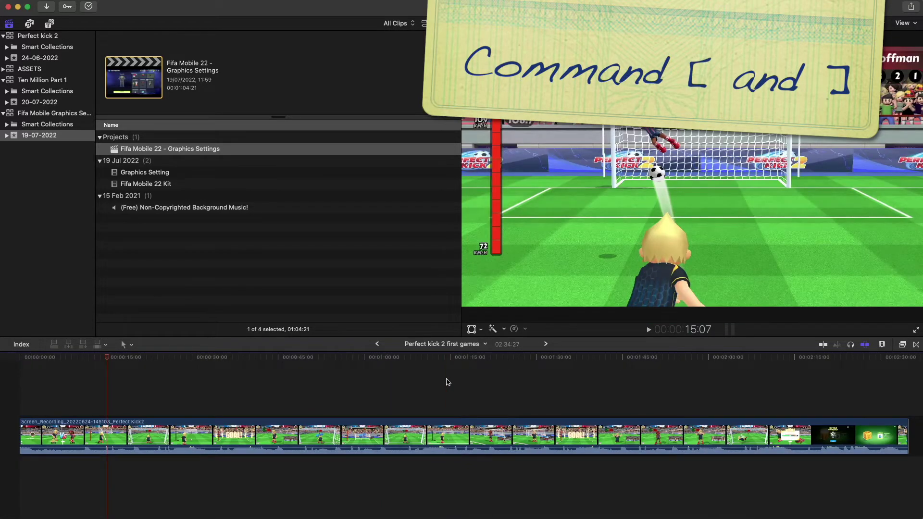
pyautogui.press('super+bracketright')
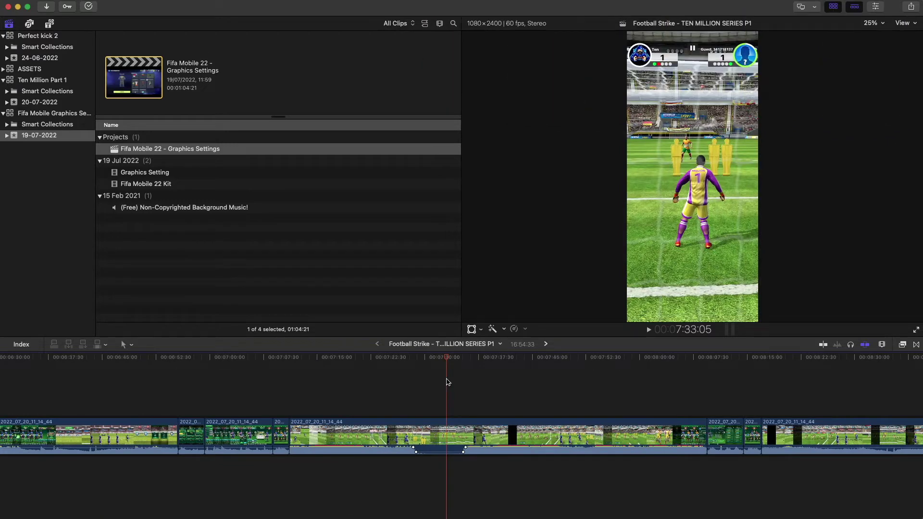
# Cycle through the open timelines, ending on Perfect kick 2 first games.
pyautogui.press('super+bracketleft')
pyautogui.press('super+bracketleft')
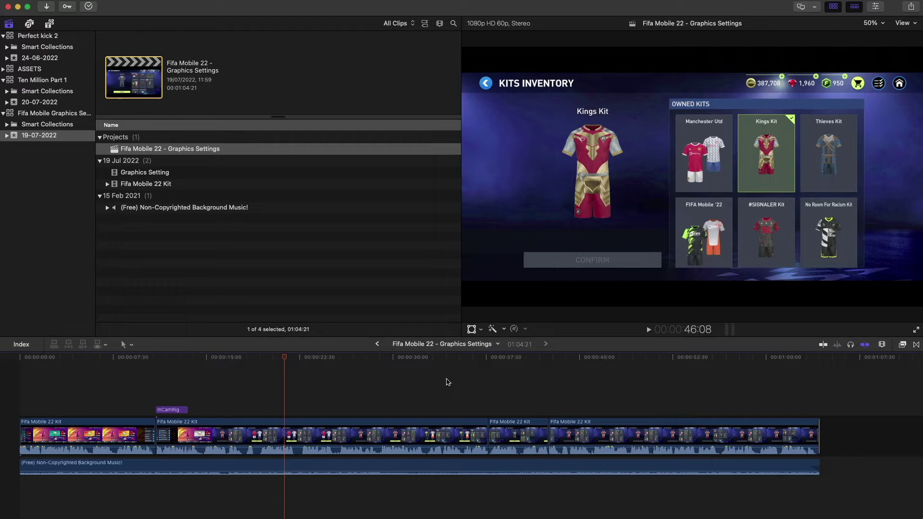
pyautogui.press('super+bracketright')
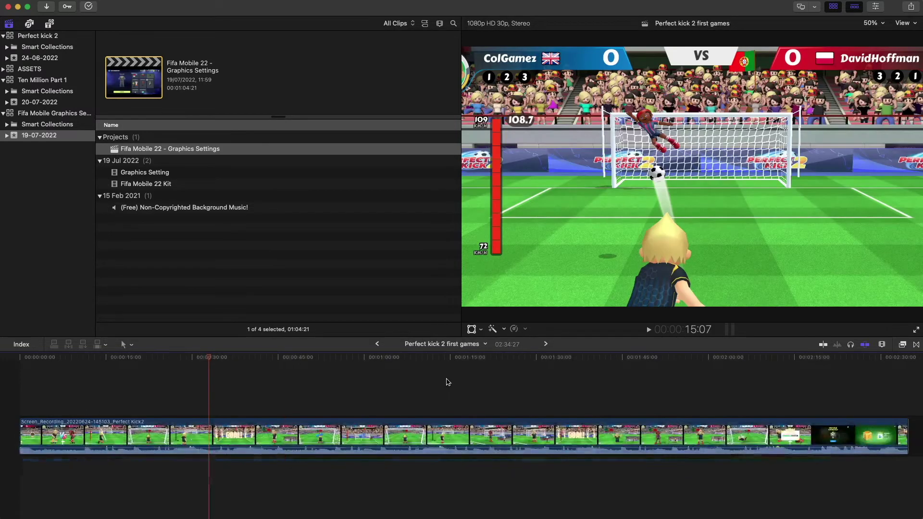
pyautogui.press('super+bracketright')
pyautogui.press('super+bracketleft')
pyautogui.press('super+bracketleft')
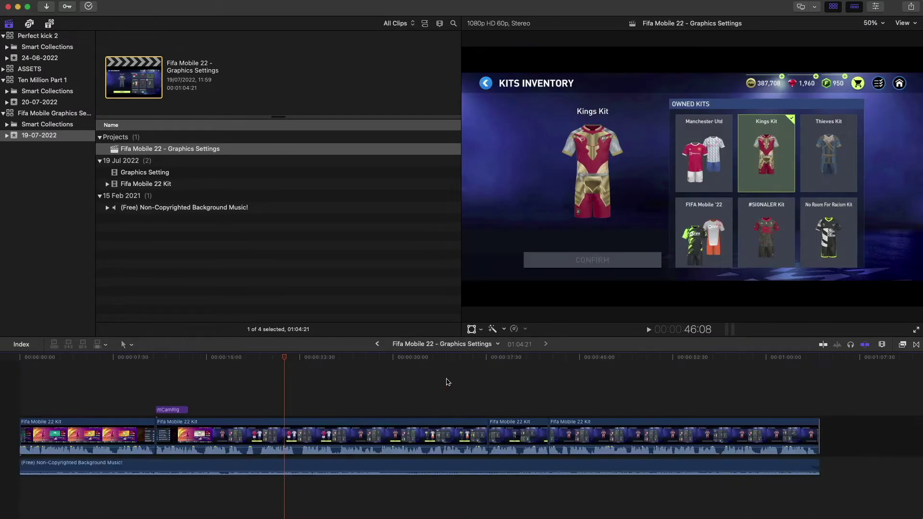
pyautogui.press('super+bracketright')
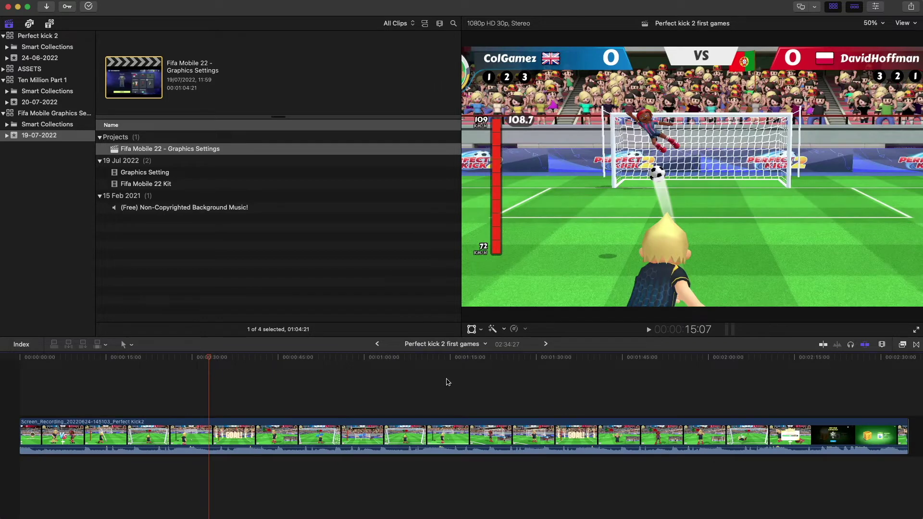
pyautogui.press('super+bracketleft')
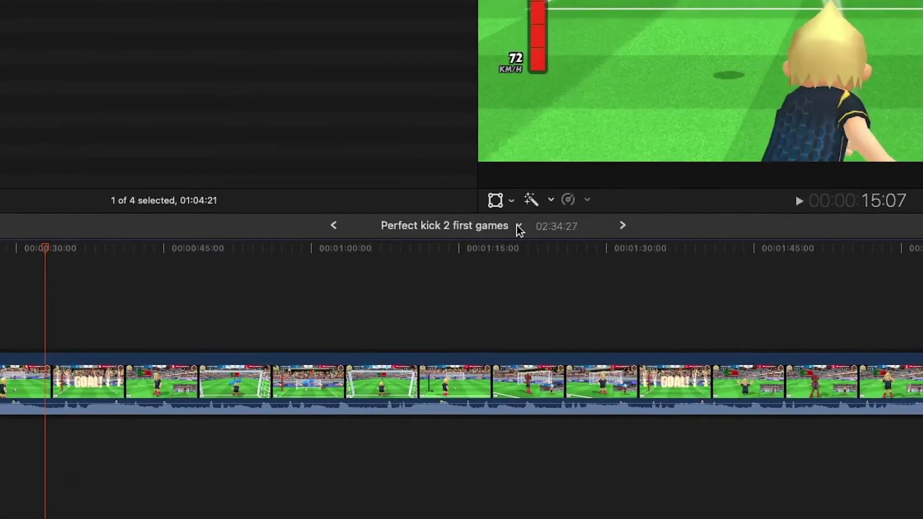
# Close the Perfect kick 2 first games timeline and go to Football Strike.
pyautogui.click(512, 248)
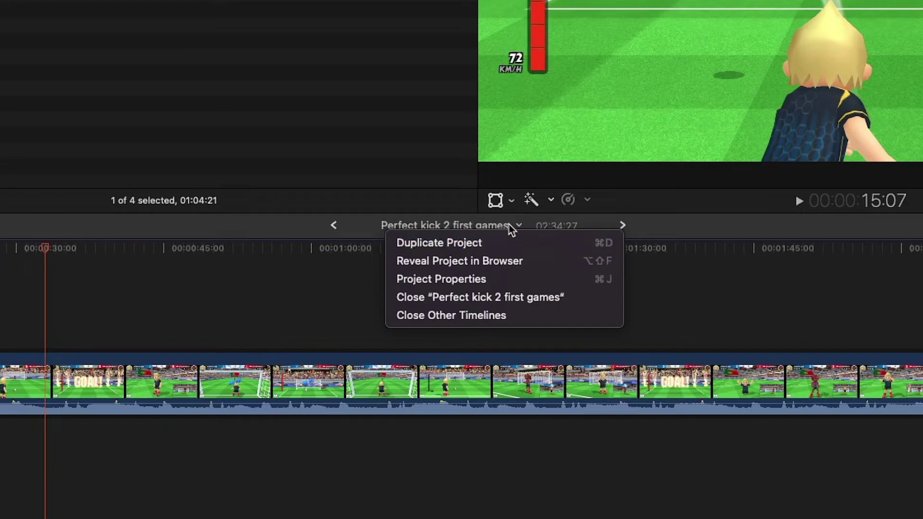
pyautogui.click(480, 297)
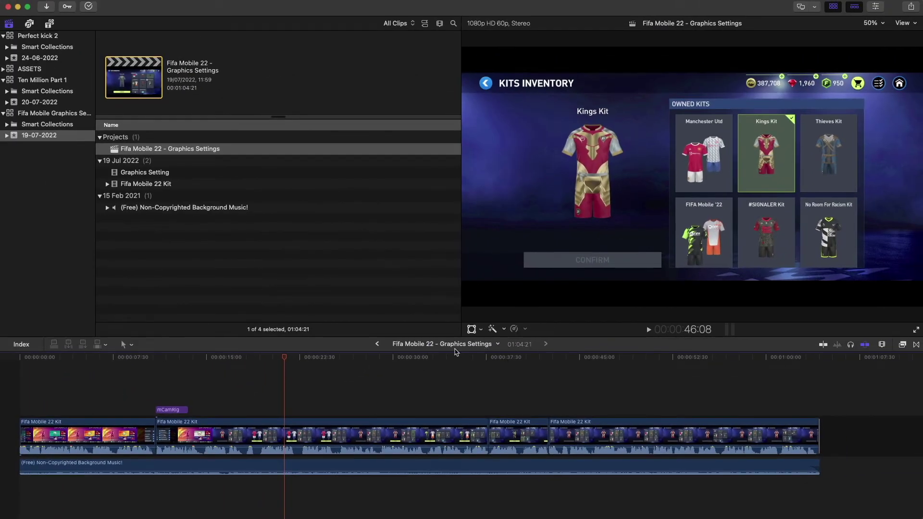
pyautogui.click(456, 352)
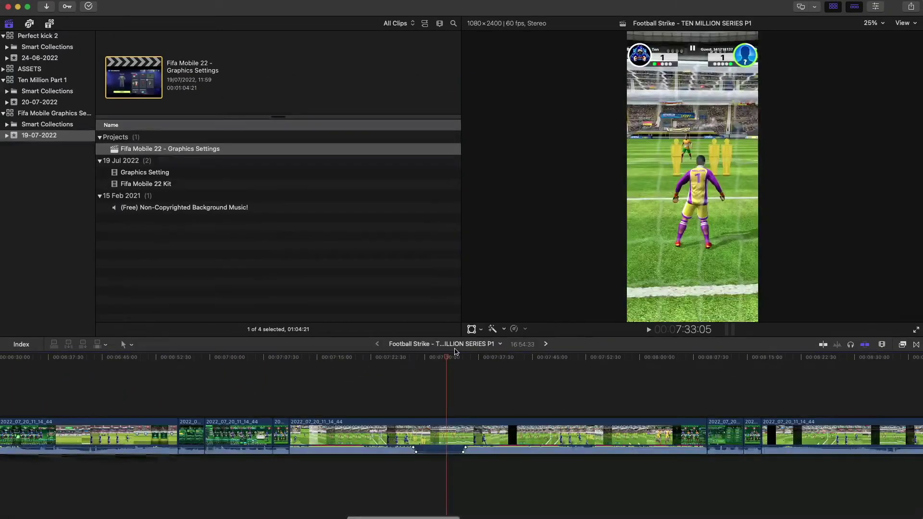
# Return to Fifa Mobile 22 - Graphics Settings and close that timeline too.
pyautogui.click(378, 345)
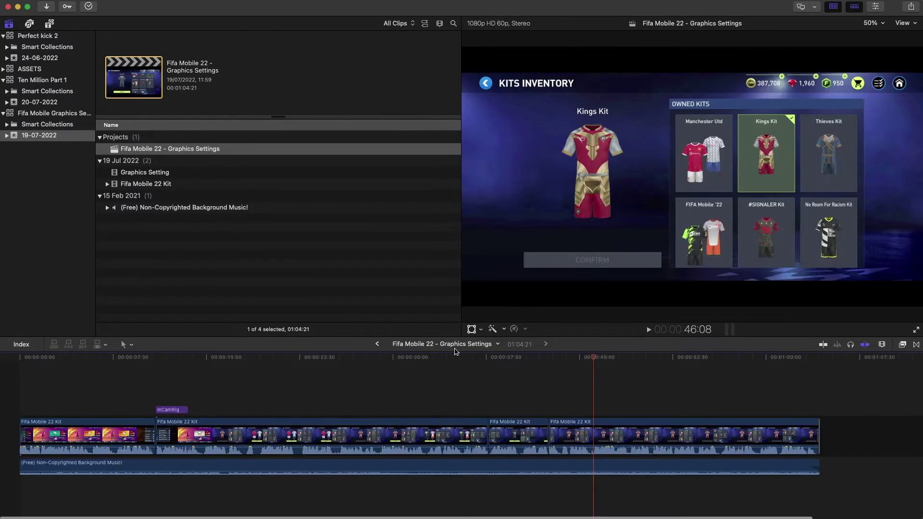
pyautogui.click(496, 344)
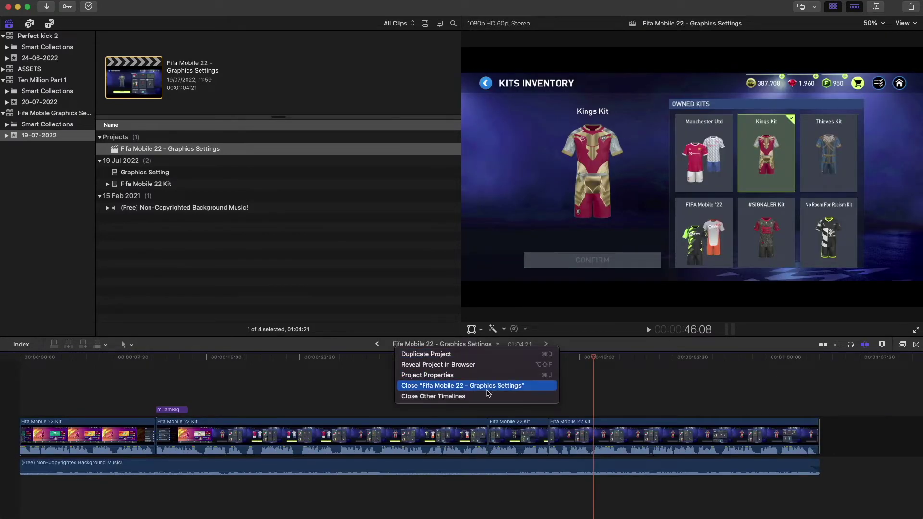
pyautogui.click(462, 386)
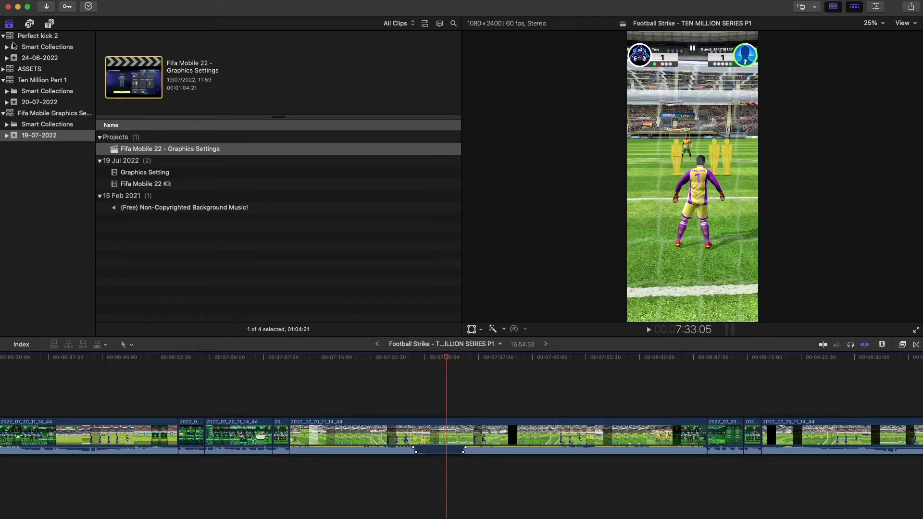
# Reopen Perfect kick 2 first games from the 24-06-2022 event, then go back to Football Strike.
pyautogui.click(29, 57)
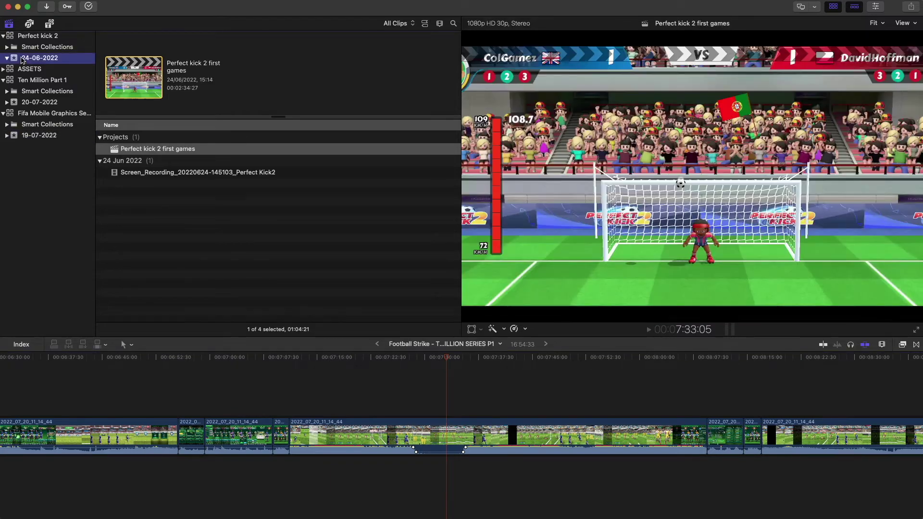
pyautogui.doubleClick(166, 148)
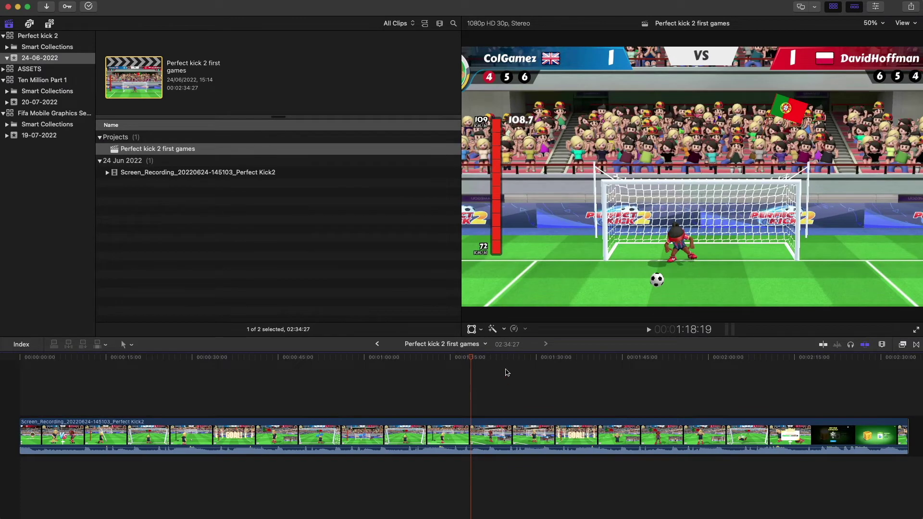
pyautogui.click(485, 345)
pyautogui.click(448, 397)
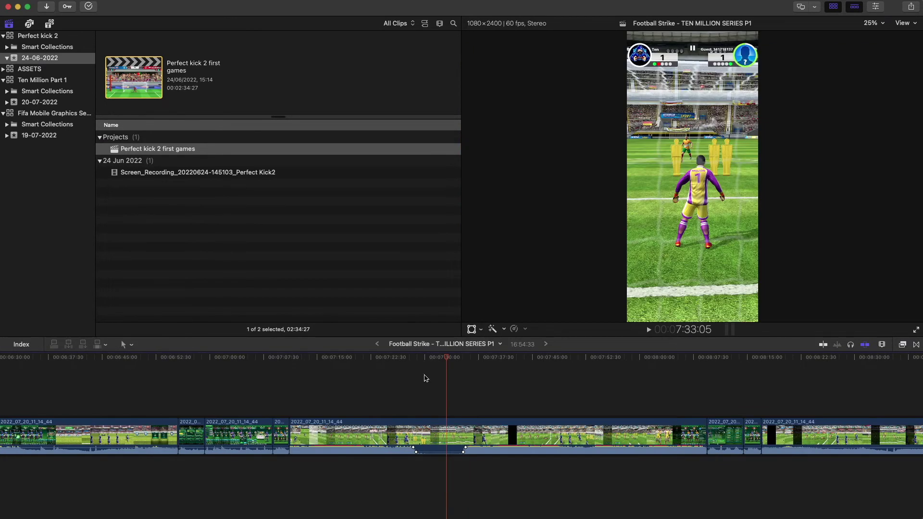